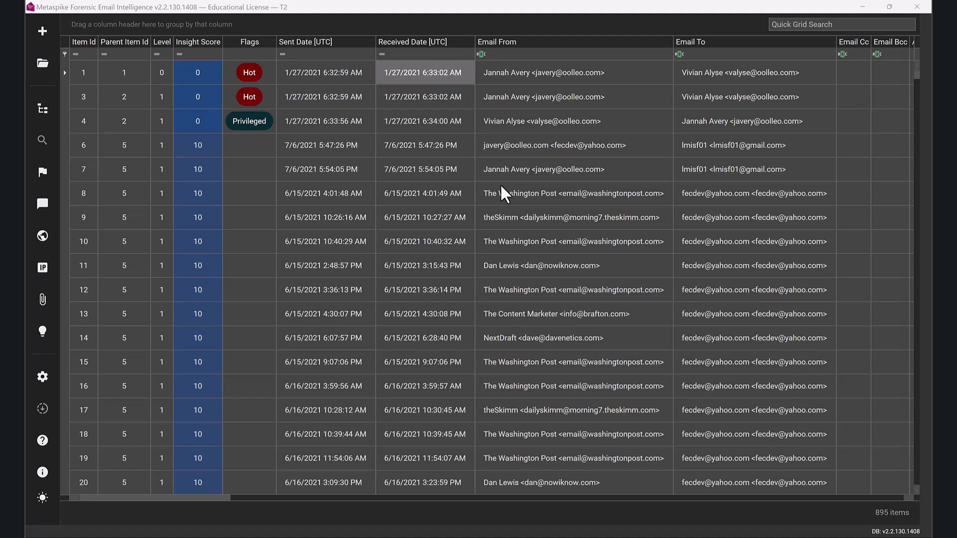
- Open item 7 in the viewer, examine its full list of MAPI properties, and close the viewer
double_click(511, 169)
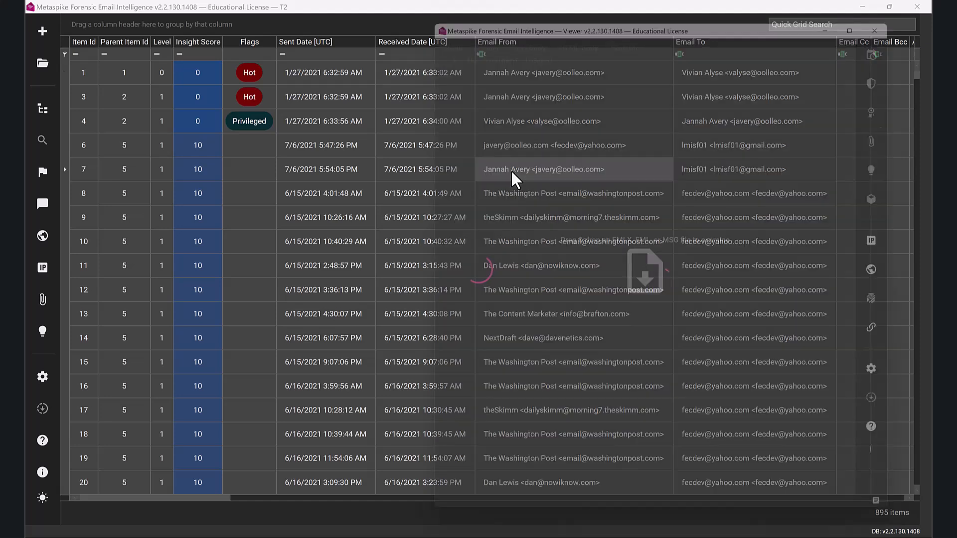
left_click(627, 27)
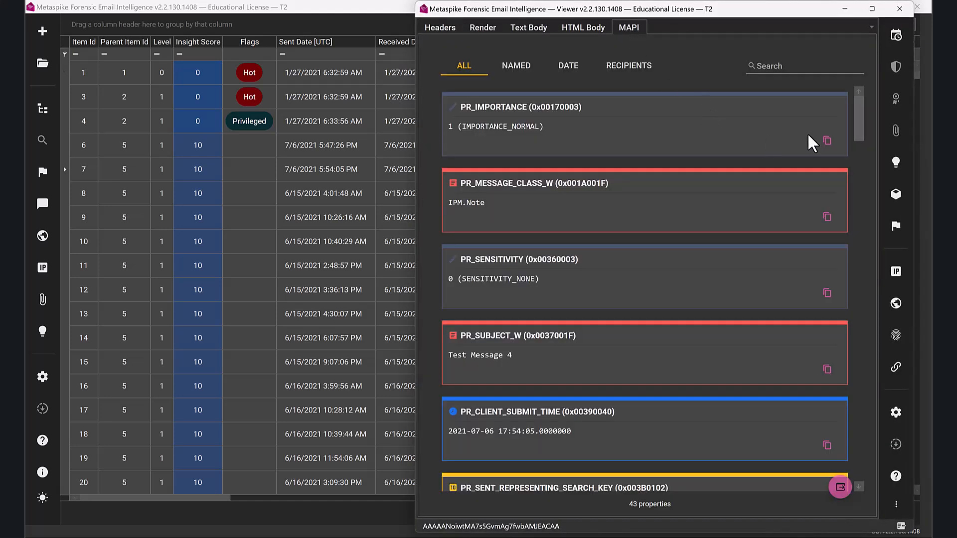
left_click_drag(861, 121, 858, 475)
mouse_move(842, 491)
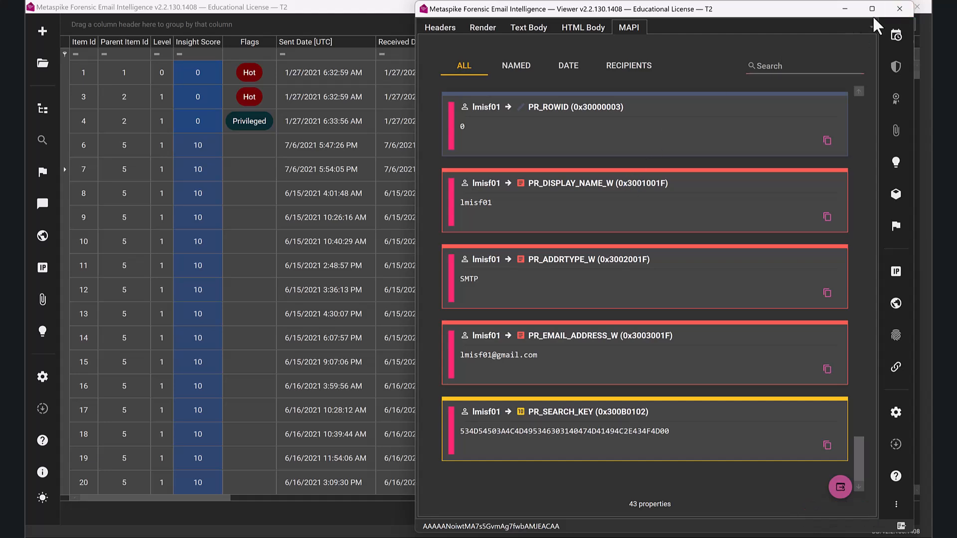
left_click(903, 8)
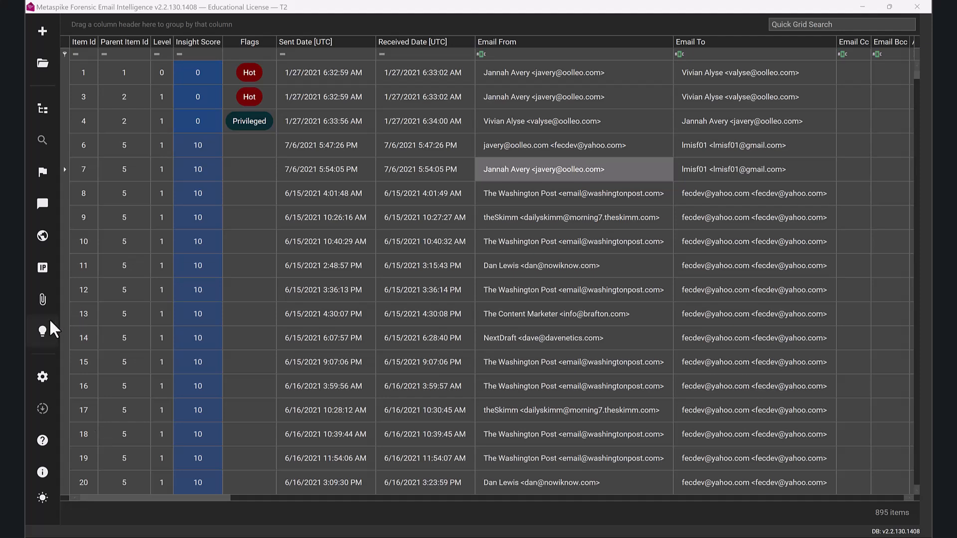
- From the Insights, filter the message list to the items sharing the duplicate prod.outlook.com Message-ID
left_click(42, 332)
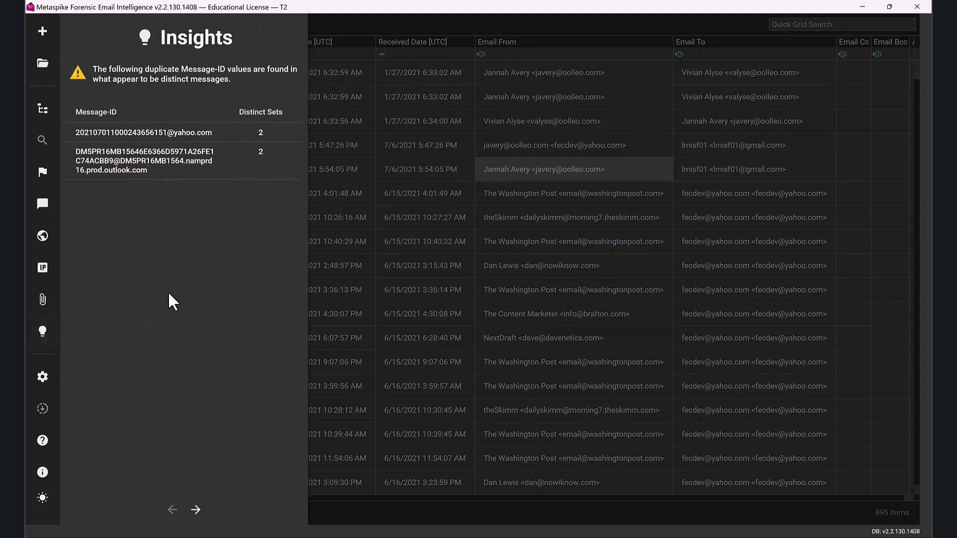
right_click(176, 158)
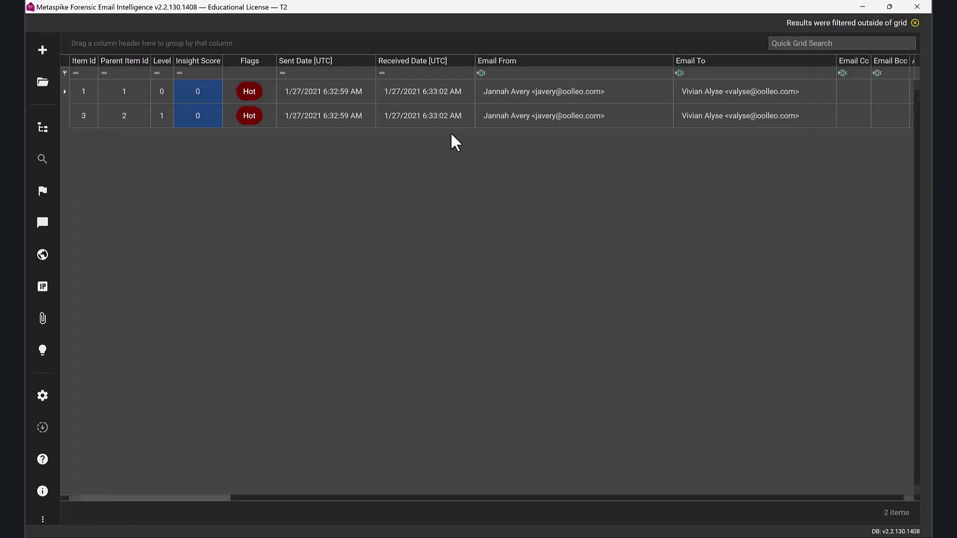
- Open item 1 in the viewer, look at its MAPI properties, and close the viewer
double_click(516, 90)
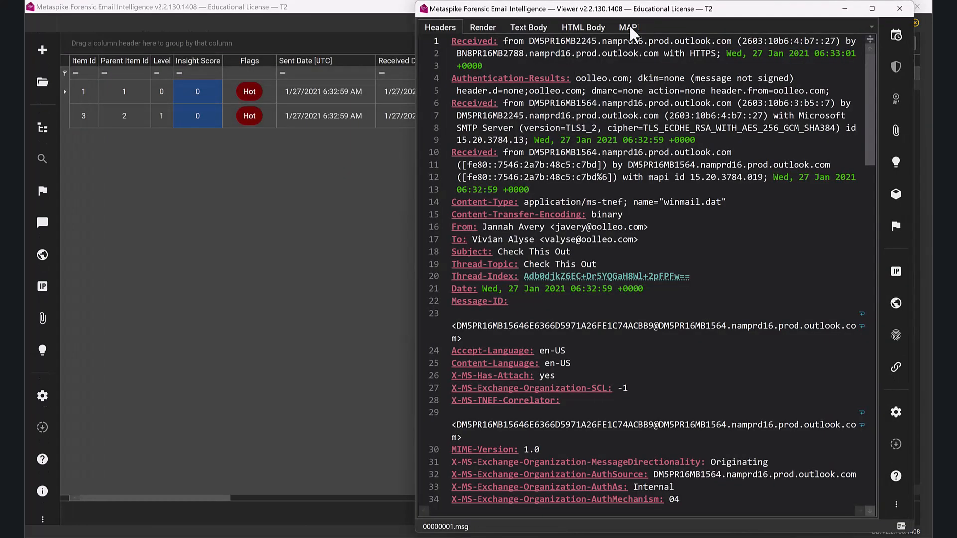
left_click(631, 29)
left_click(899, 9)
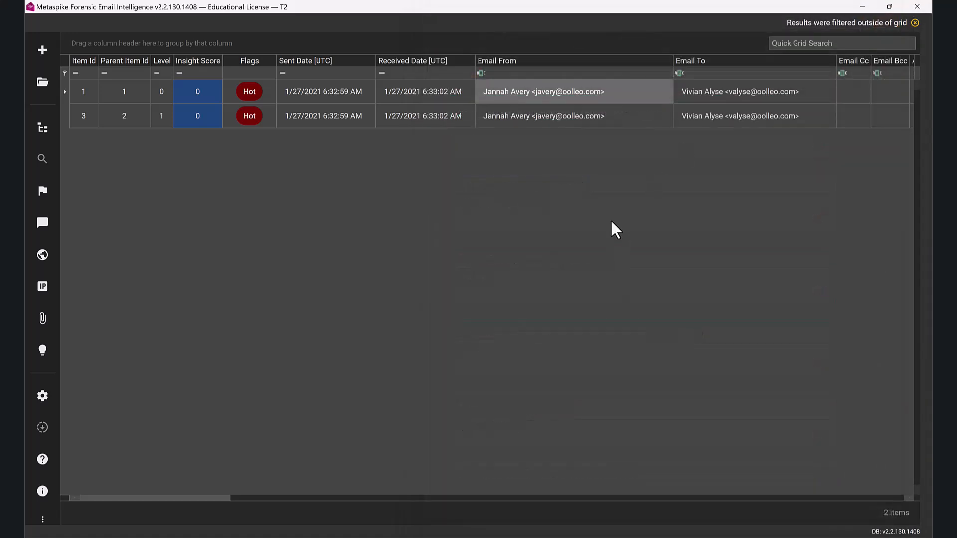
- Run a MAPI comparison of items 1 and 3 and examine the status of the compared properties
left_click(539, 116)
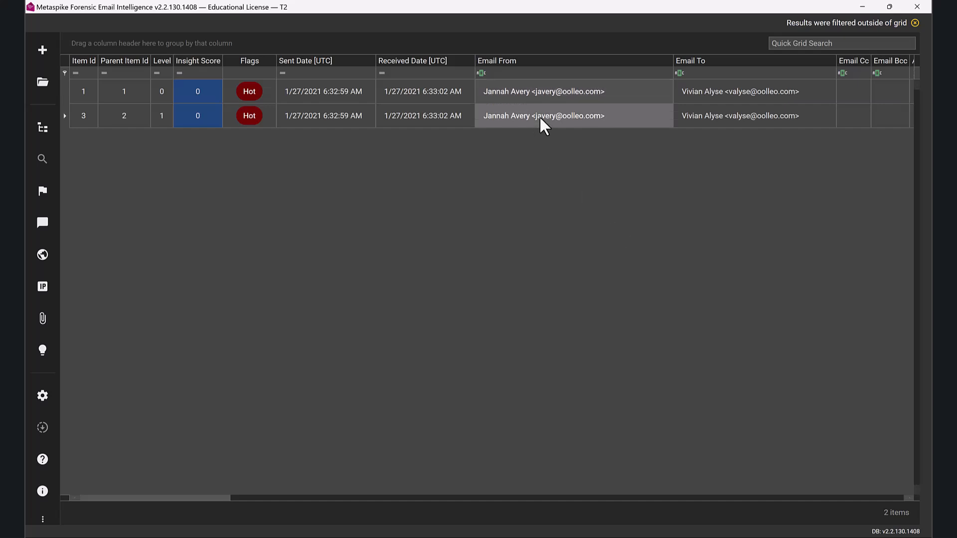
right_click(539, 116)
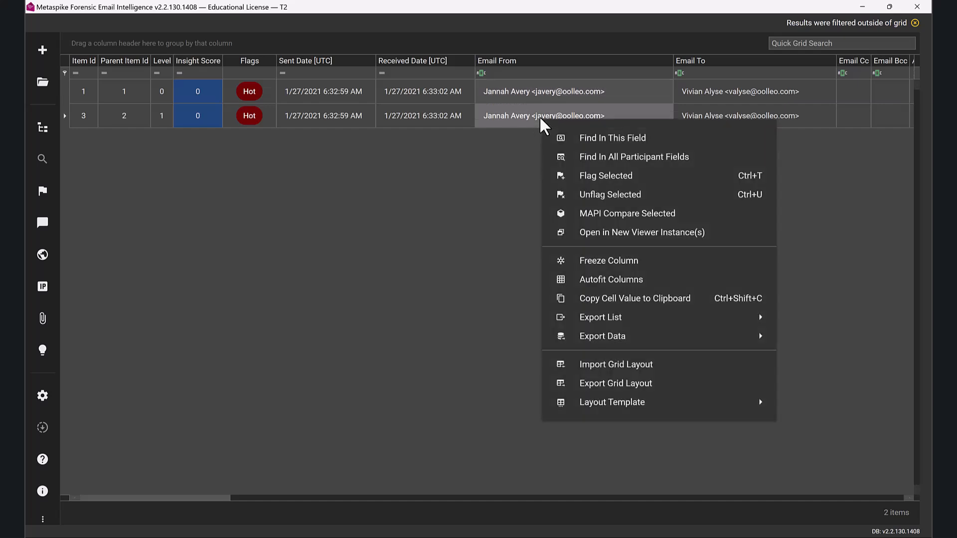
left_click(613, 217)
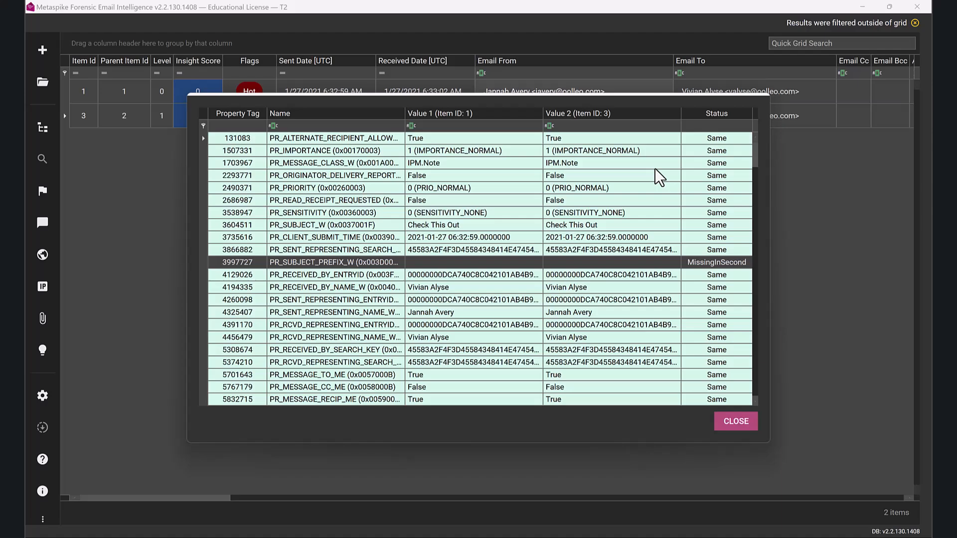
left_click_drag(755, 157, 756, 364)
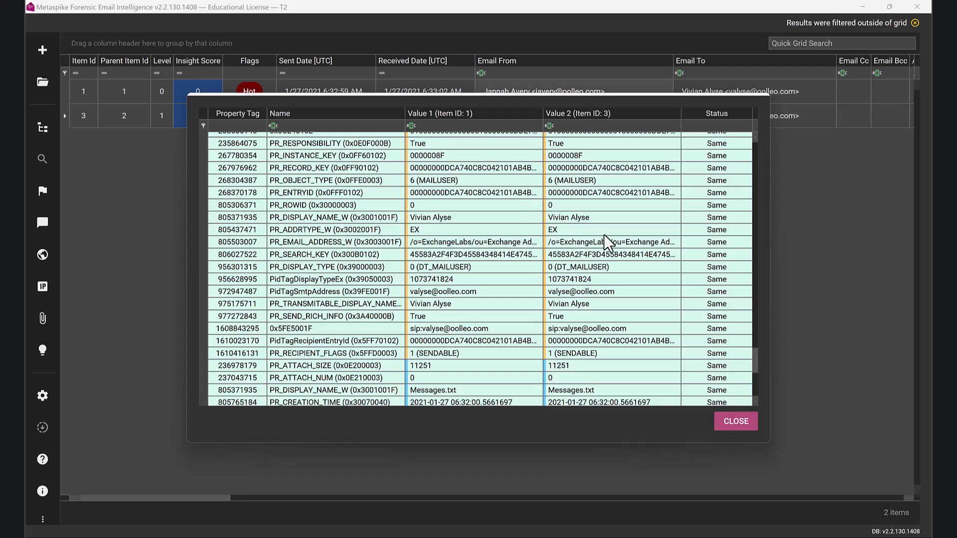
scroll(650, 288, "down", 6)
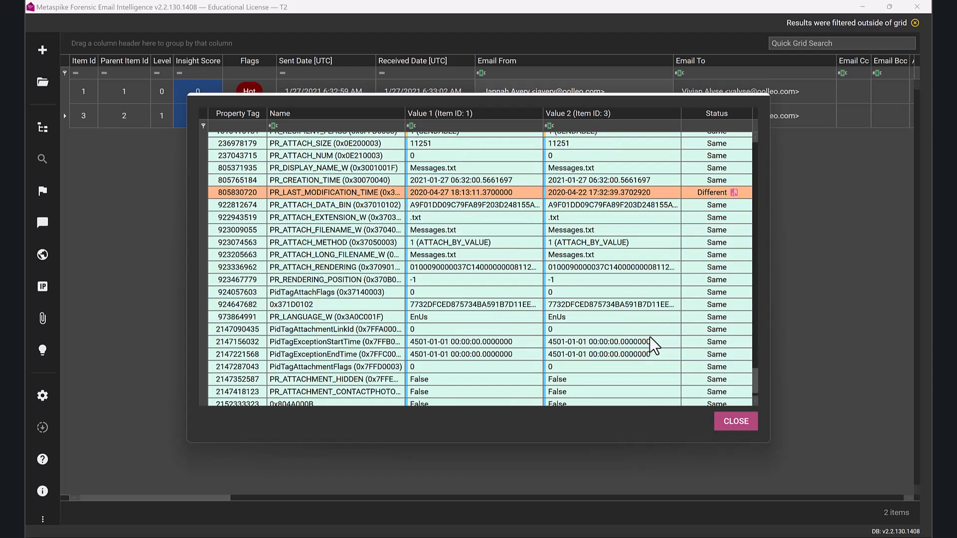
left_click_drag(755, 372, 760, 124)
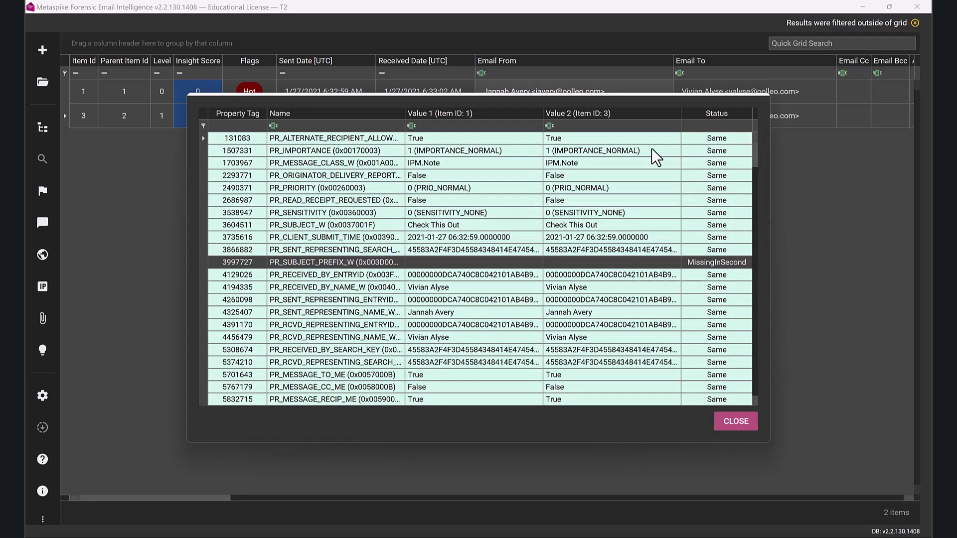
- Filter the MAPI comparison to properties whose status is Different
mouse_move(713, 112)
left_click(729, 110)
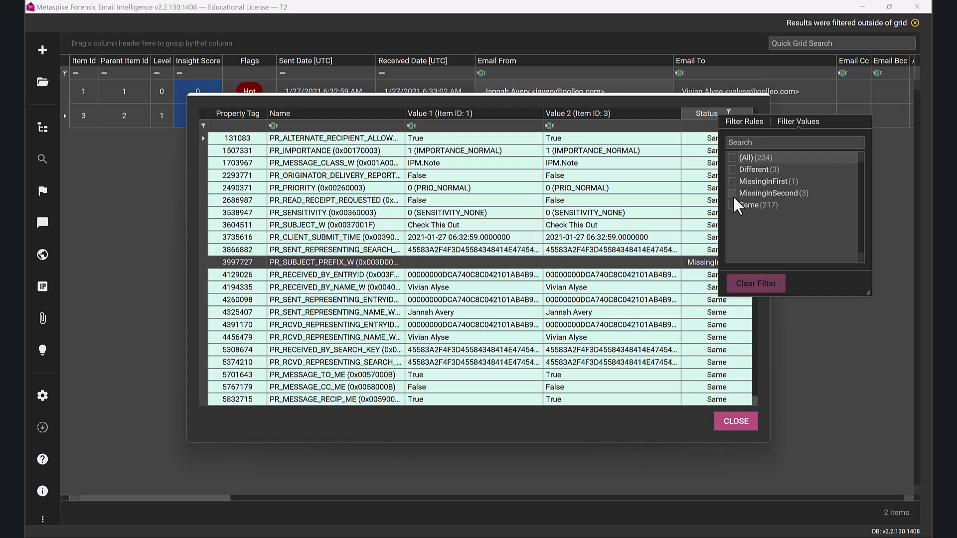
left_click(732, 169)
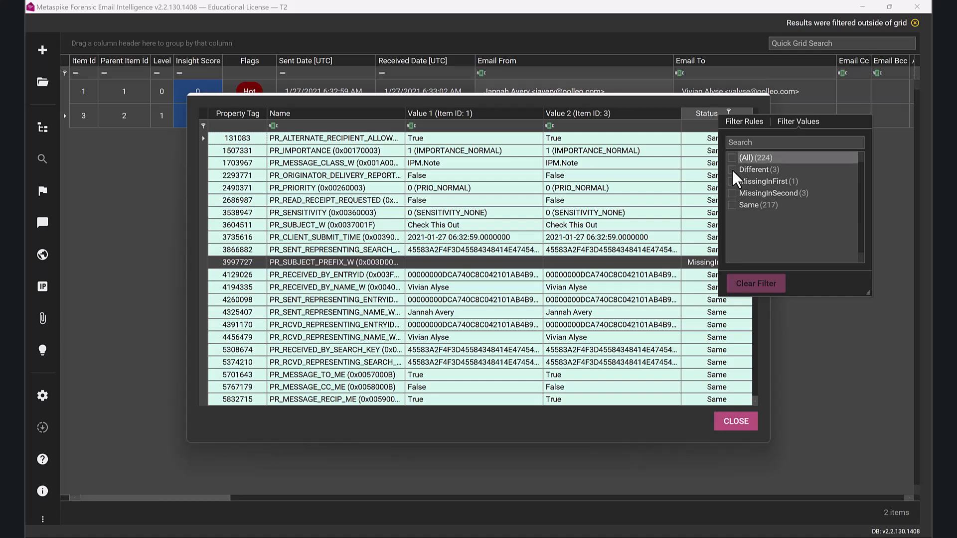
left_click(678, 139)
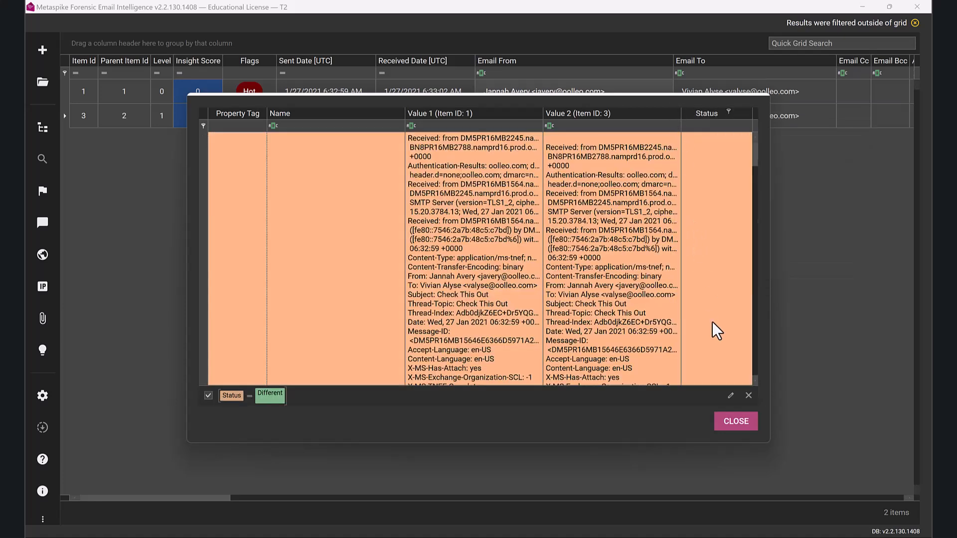
- Review the diff of the PR_BODY_W property, then clear the status filter from the comparison
scroll(713, 321, "down", 3)
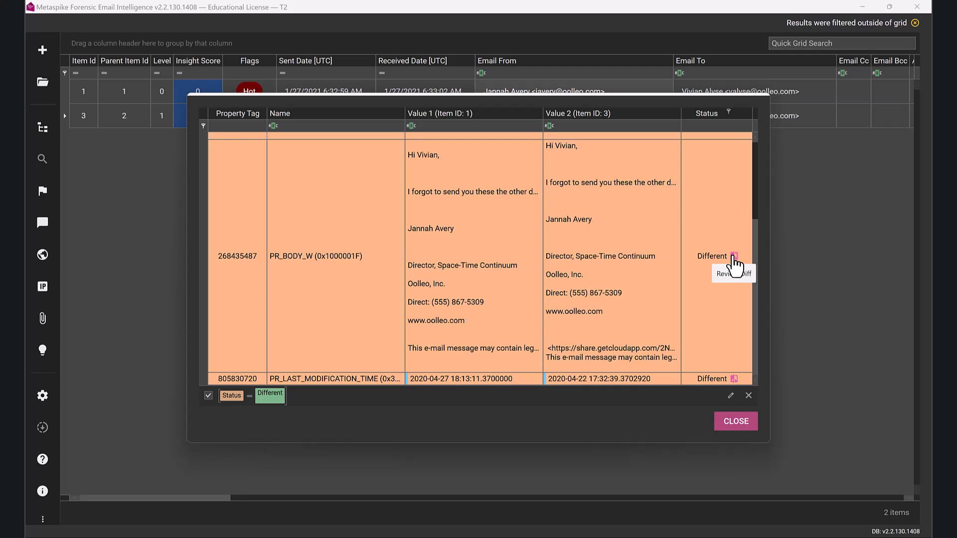
left_click(734, 256)
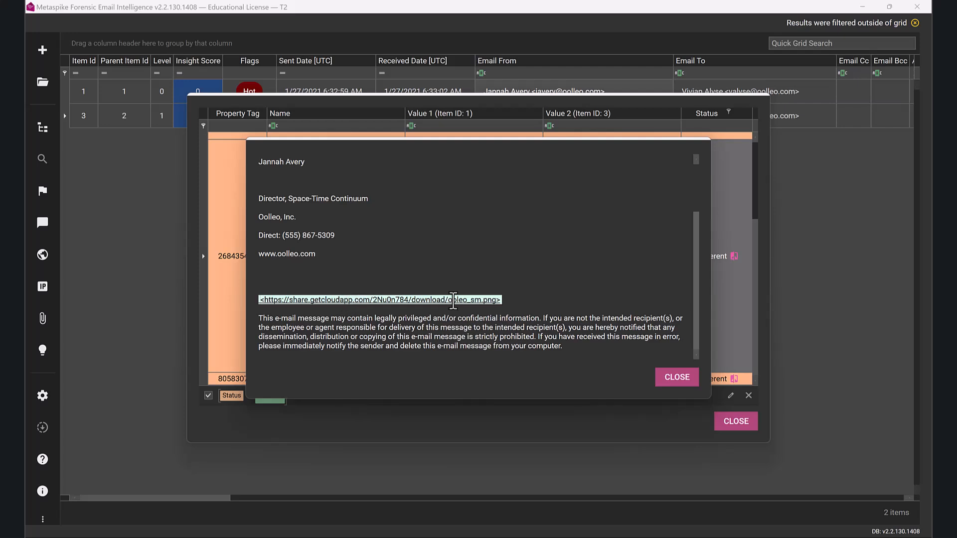
scroll(453, 297, "up", 2)
left_click(669, 386)
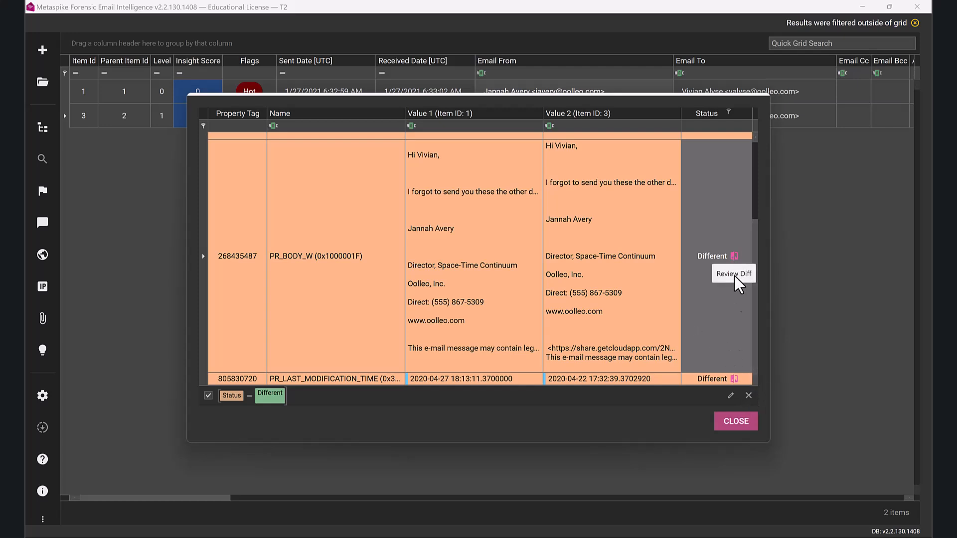
left_click(747, 397)
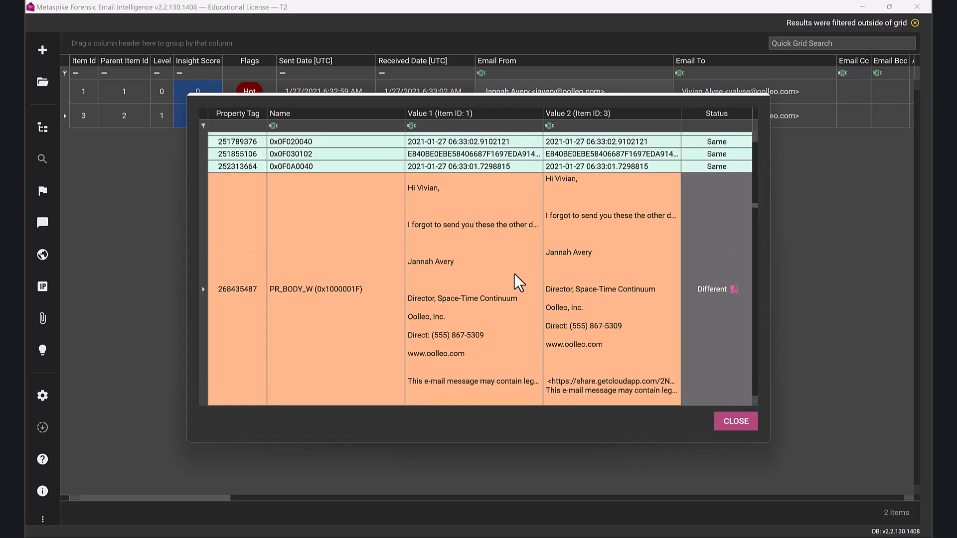
- Filter the compared properties to names containing "conver", then clear the filter and close the comparison
left_click(313, 127)
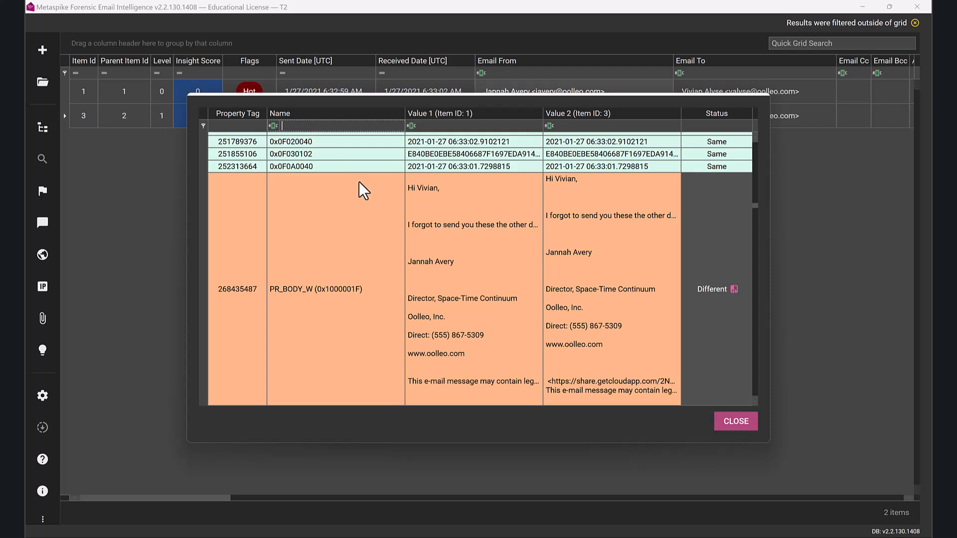
type("conver")
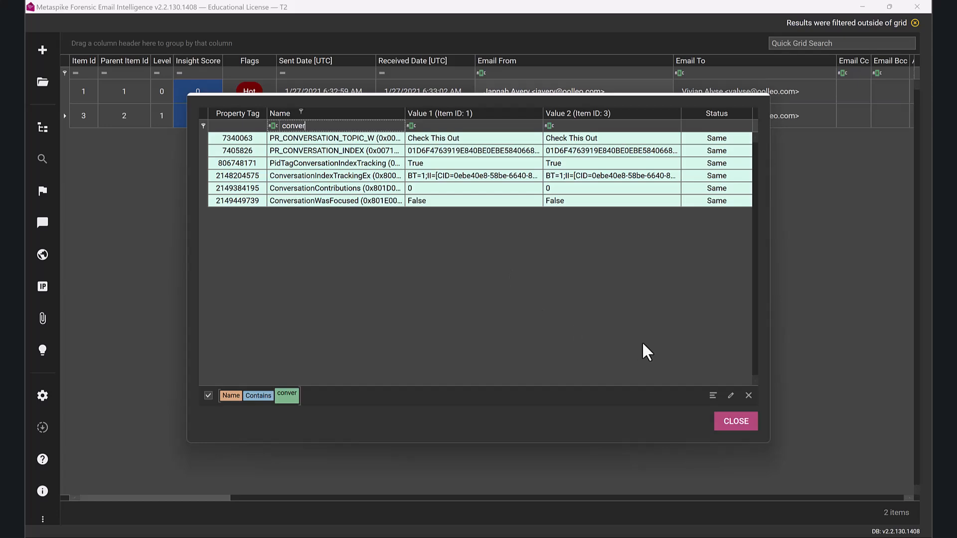
left_click(748, 394)
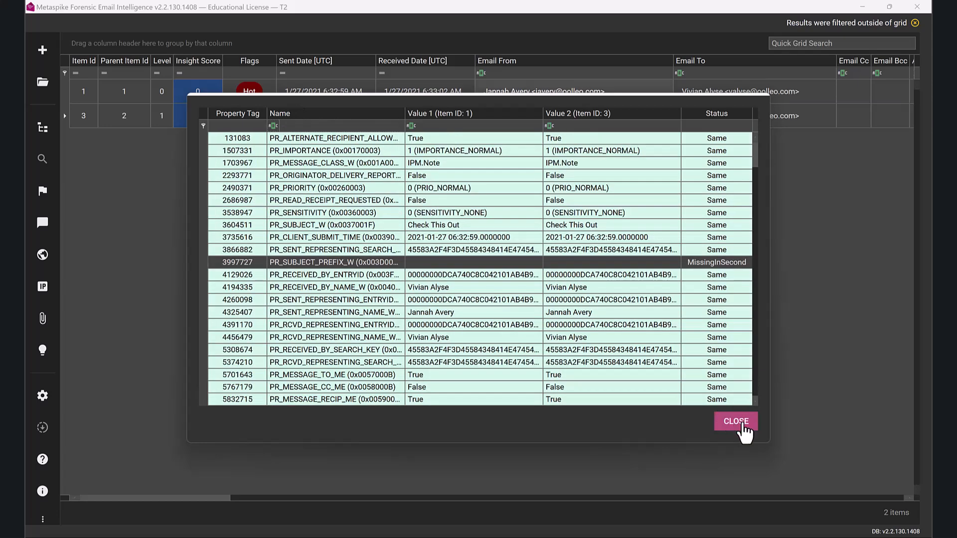
left_click(736, 421)
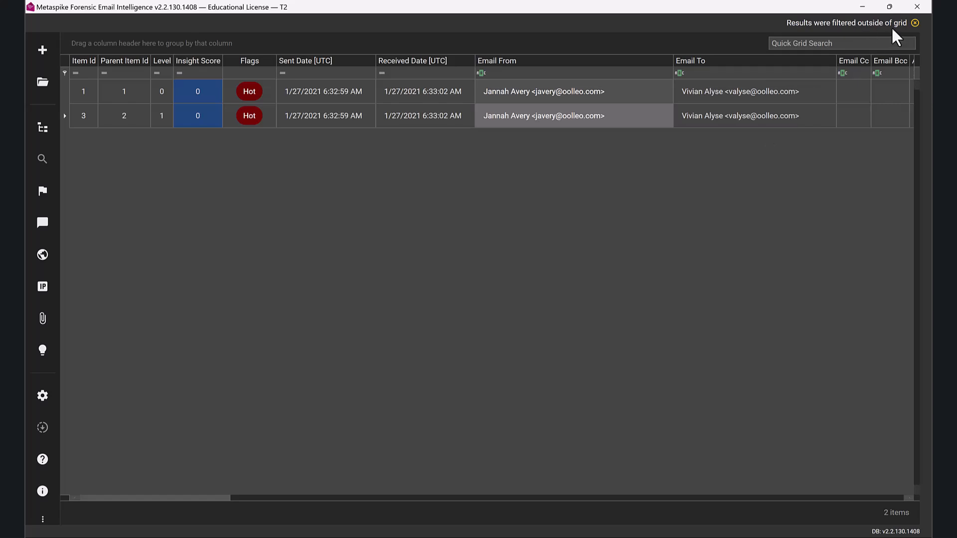
- Restore the unfiltered message list and open a data export for the selection covering items 1 through 14
left_click(915, 23)
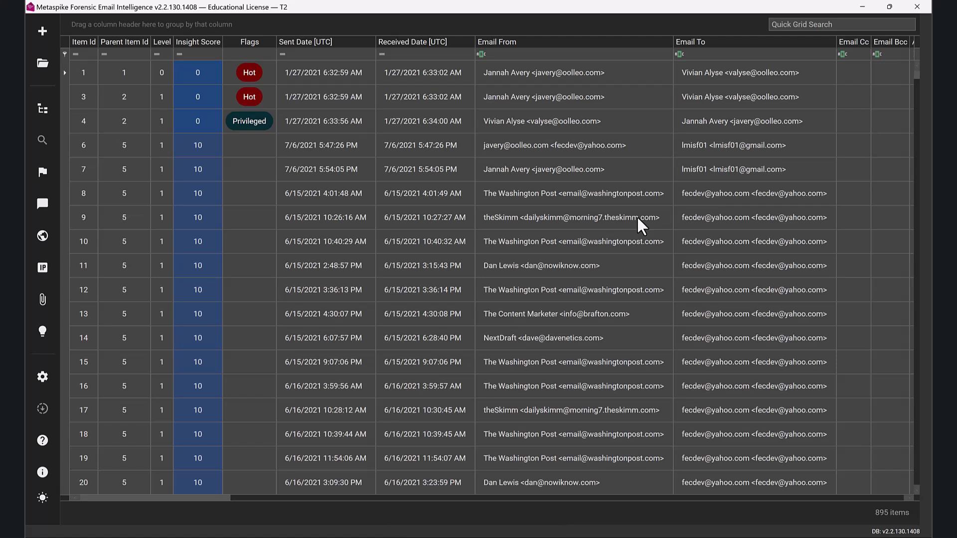
left_click(557, 332)
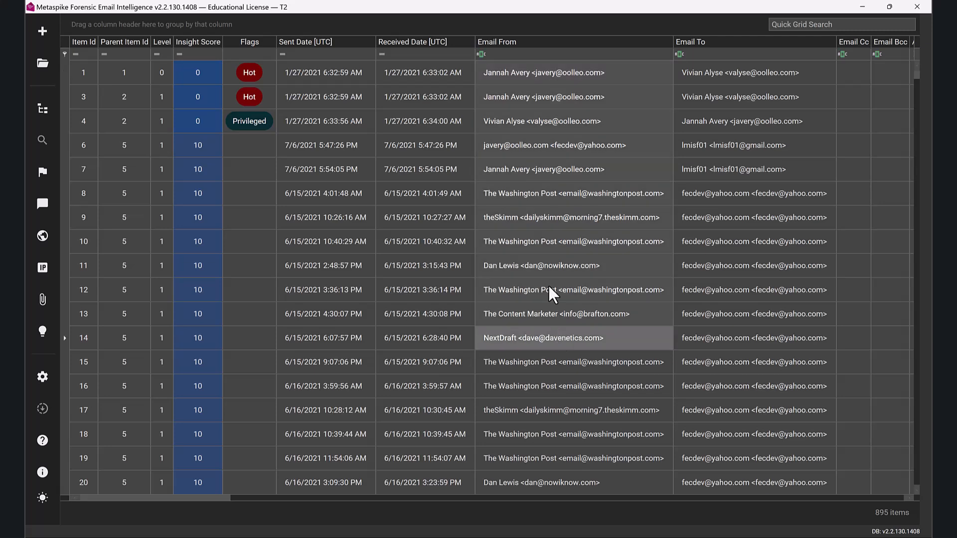
right_click(549, 250)
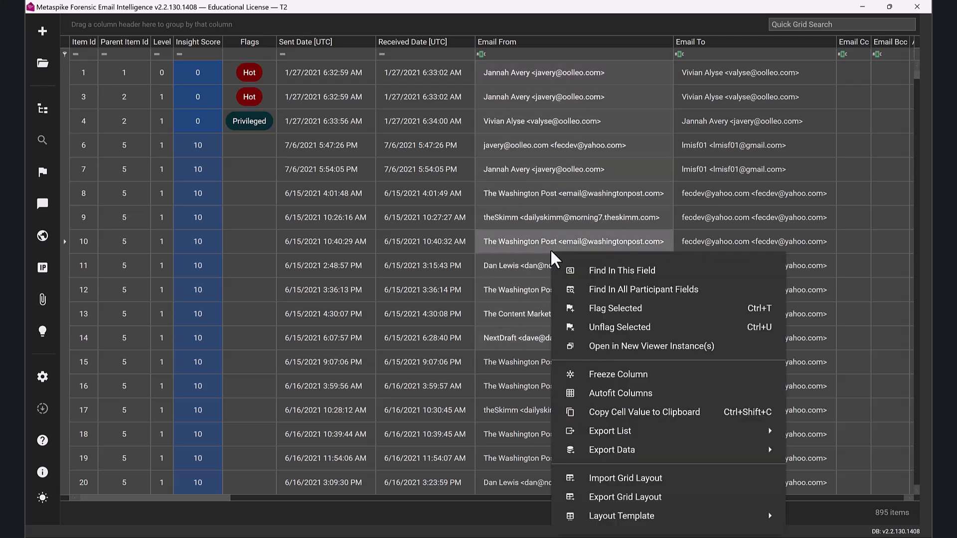
mouse_move(628, 450)
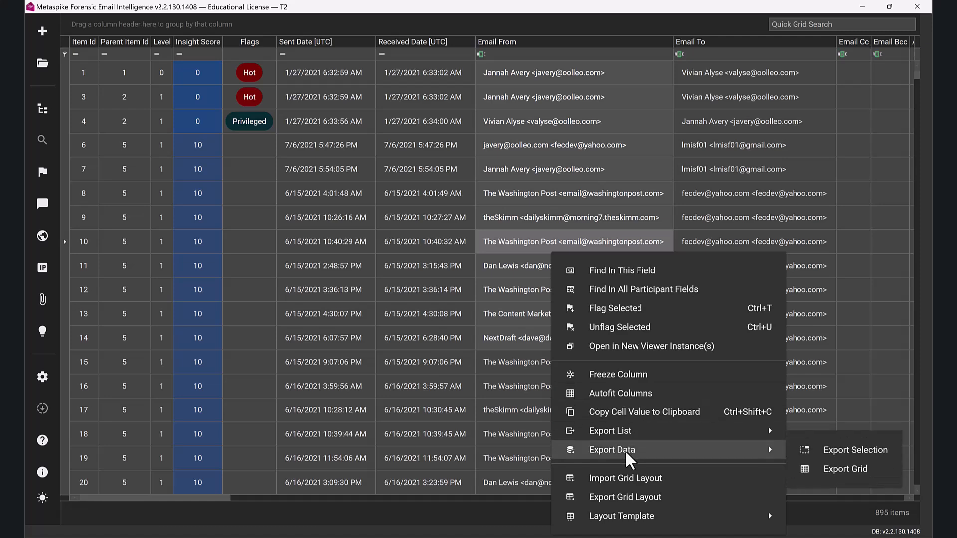
left_click(814, 450)
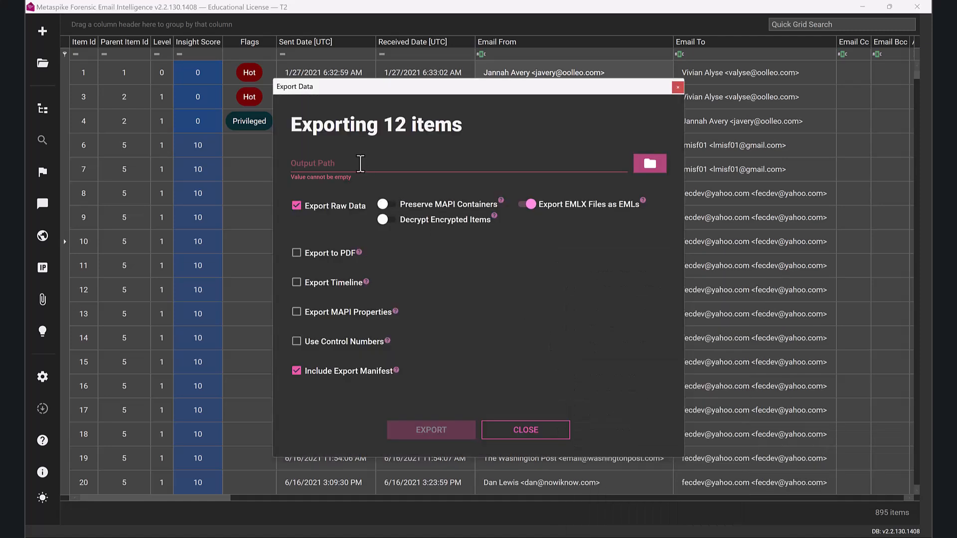
- Export only the MAPI properties, without raw data and with the export manifest, to R:\exp\5
left_click(359, 166)
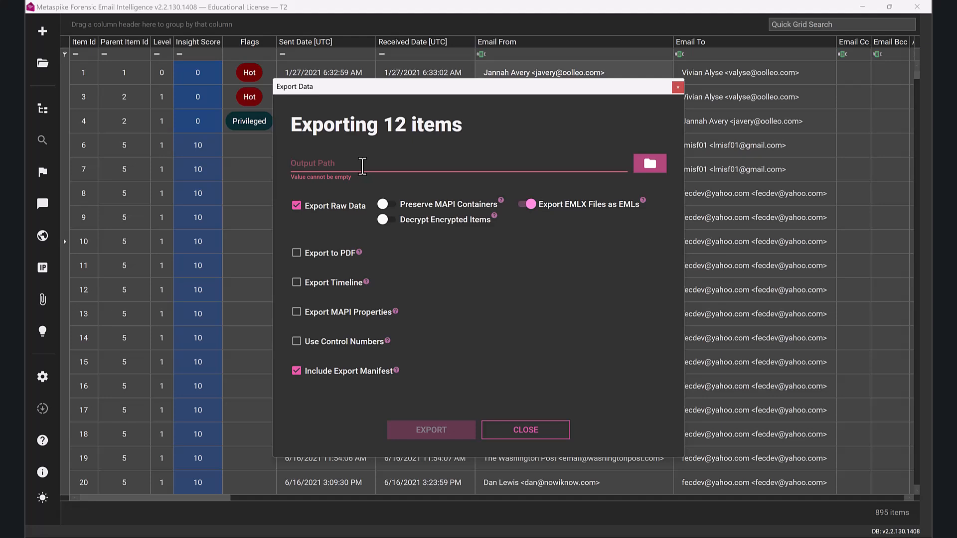
type("R:\\exp\\")
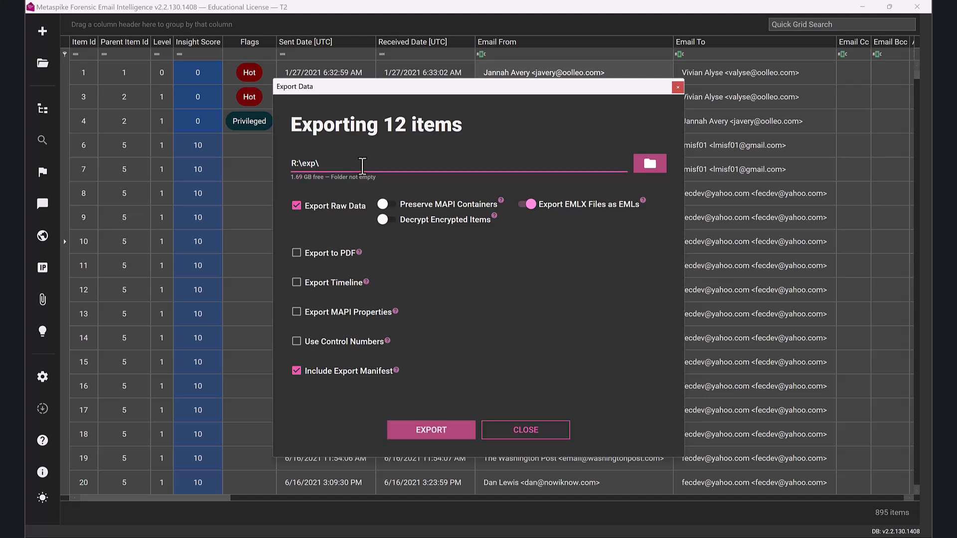
type("5")
left_click(297, 312)
left_click(297, 209)
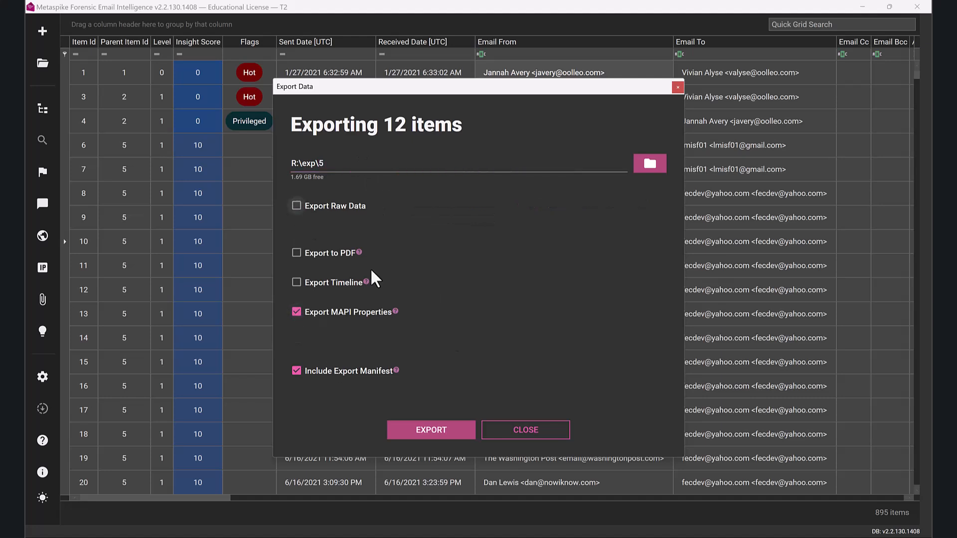
left_click(440, 432)
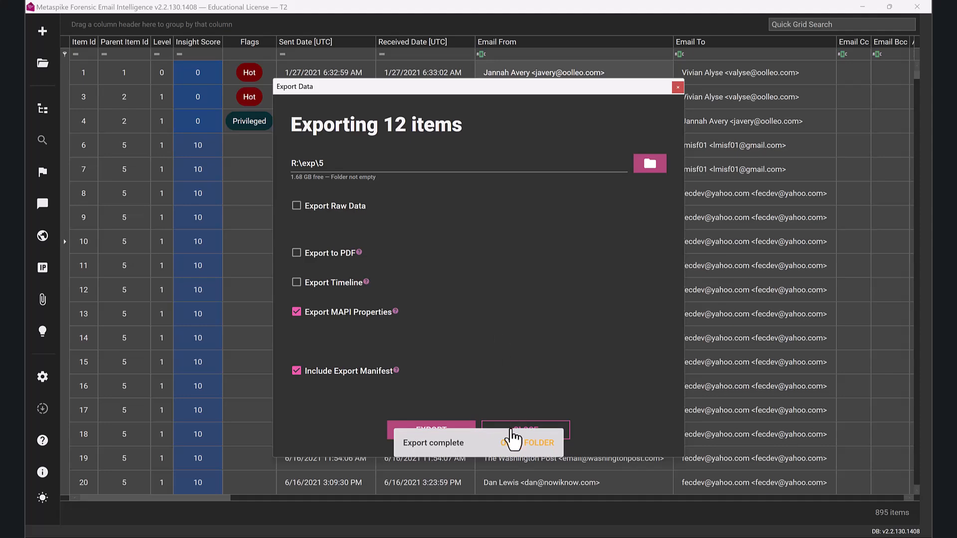
- Go to the export folder, open the exported MAPI_Properties CSV in UltraEdit and look through the listed properties
left_click(525, 449)
left_click(360, 130)
right_click(361, 130)
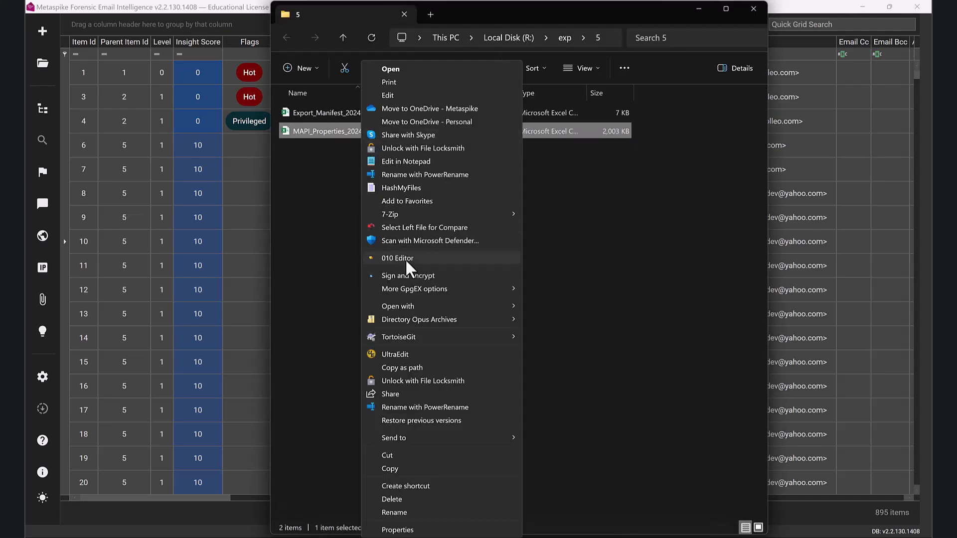
left_click(406, 354)
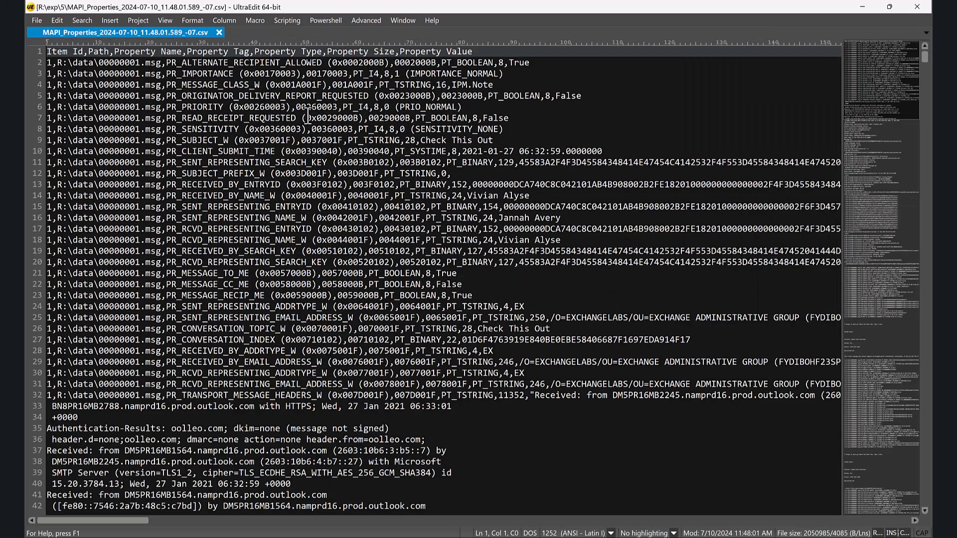
scroll(308, 117, "down", 4)
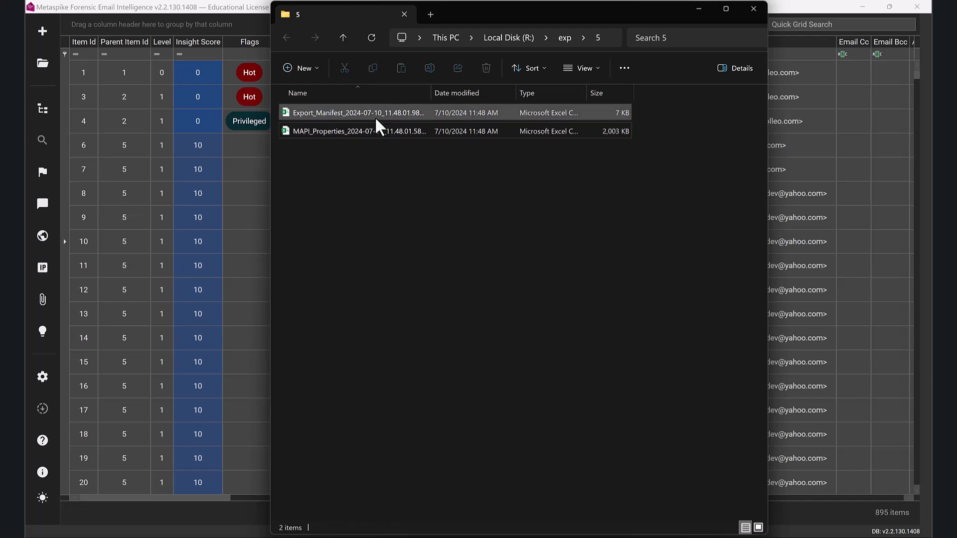
- Open the Export_Manifest CSV in Excel, fit the Flags column to its contents and select the flag values in C2 to C4
double_click(388, 115)
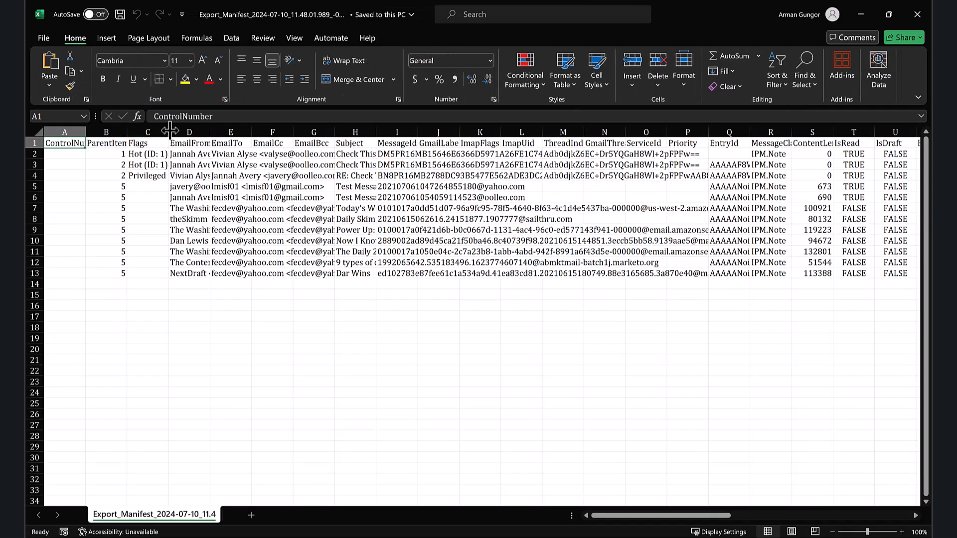
double_click(170, 130)
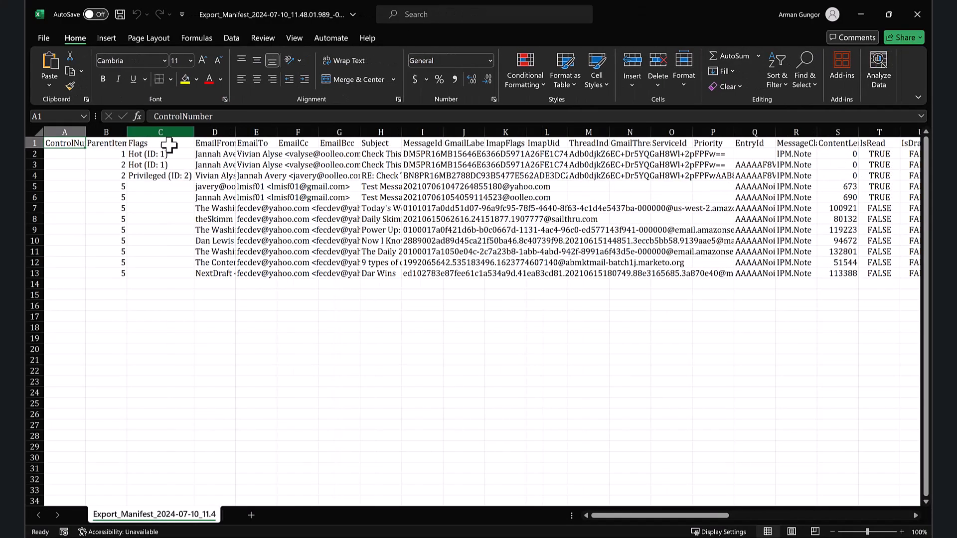
left_click_drag(158, 154, 164, 176)
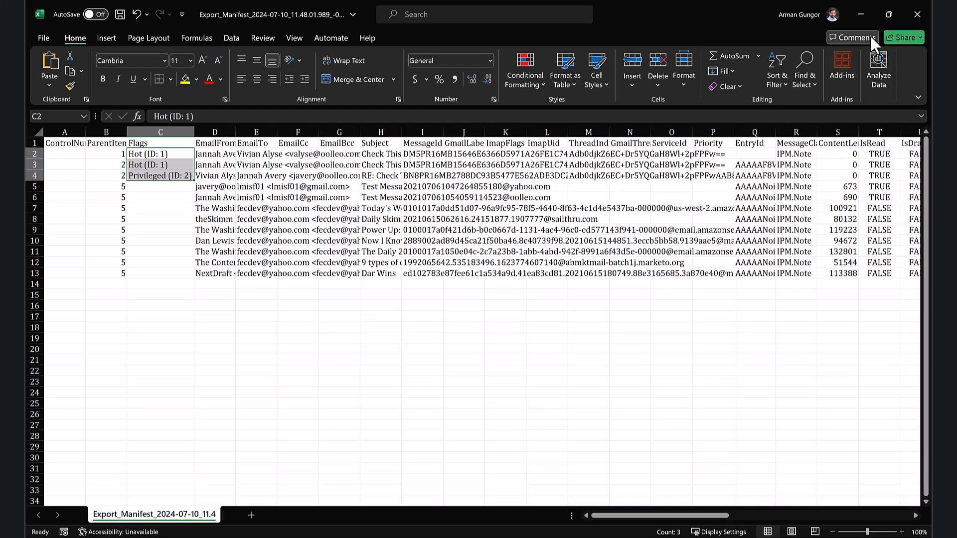
- Close the manifest without saving, then close the export folder and the data export to return to the message list
left_click(917, 15)
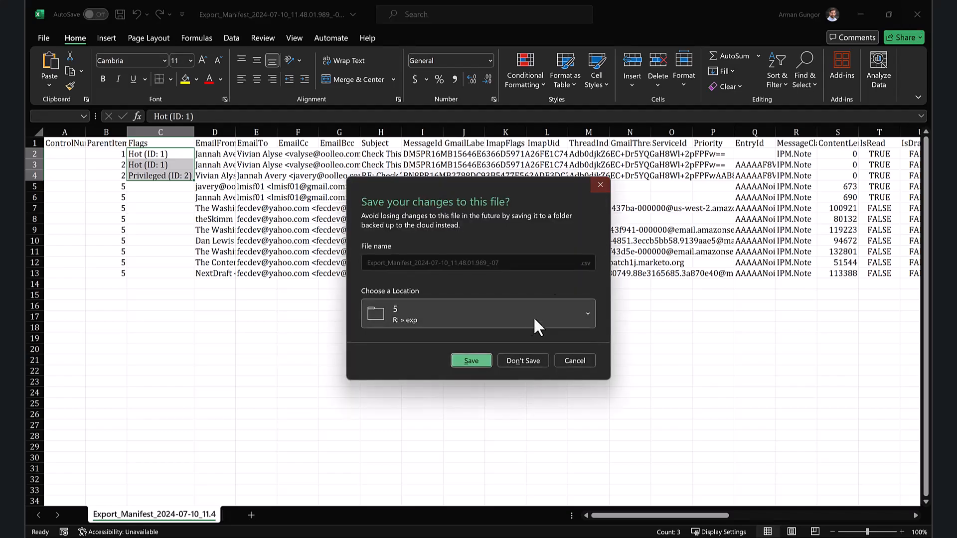
left_click(531, 360)
left_click(754, 9)
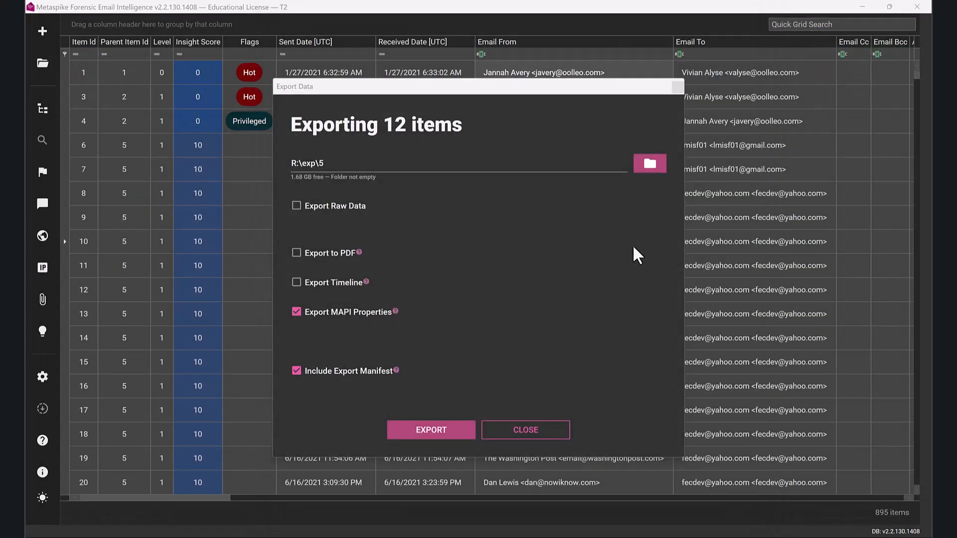
left_click(559, 435)
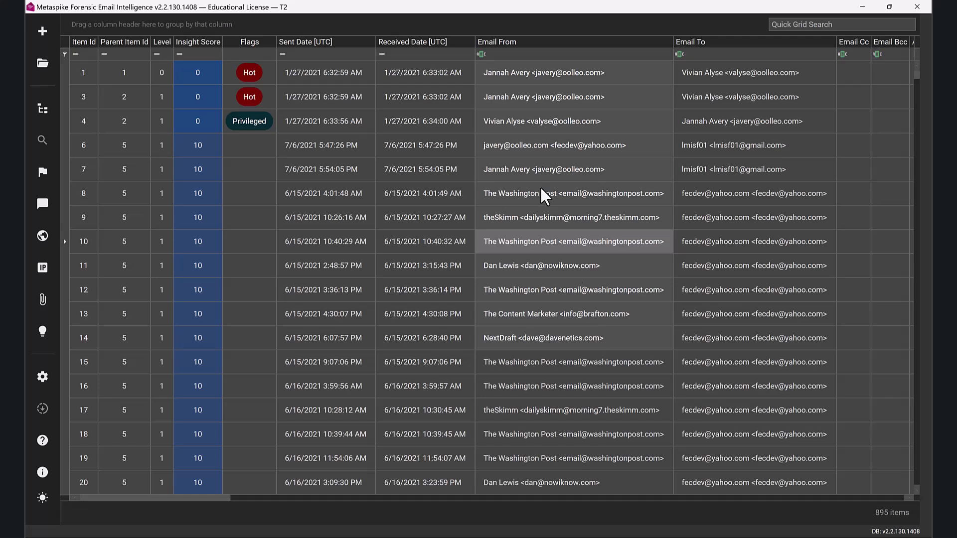
- Open the message with item ID 1 and inspect the decoded AADSender-CreationTime timestamp in its headers
double_click(528, 70)
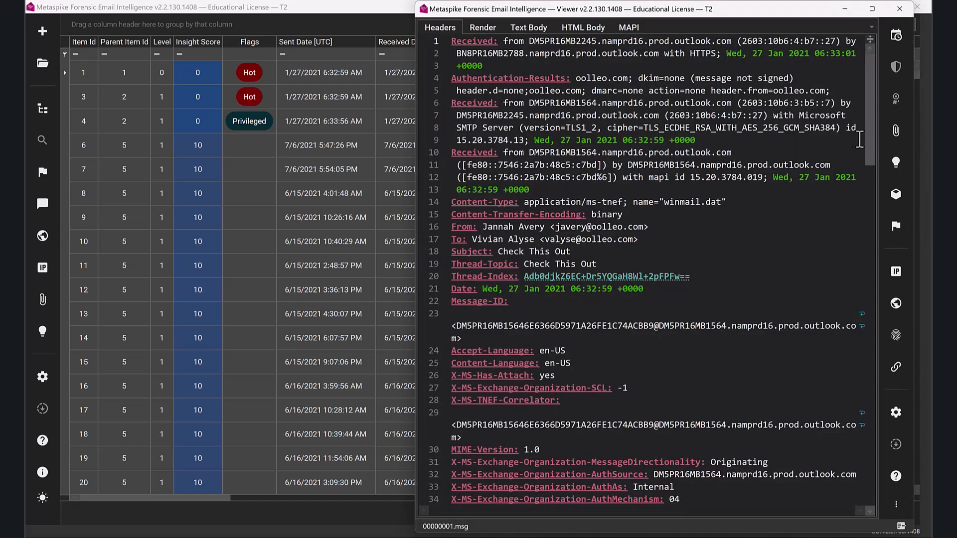
scroll(866, 244, "down", 5)
scroll(866, 243, "down", 12)
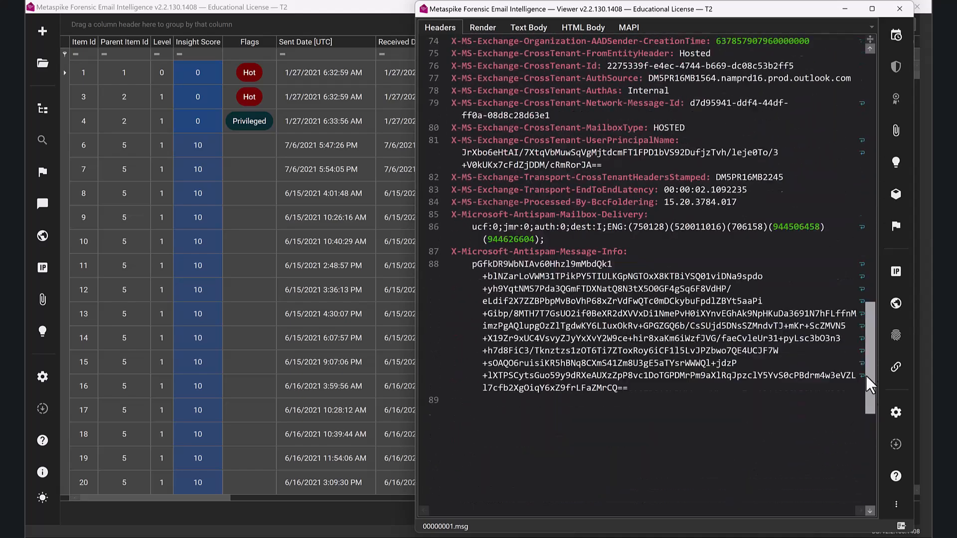
scroll(868, 326, "down", 1)
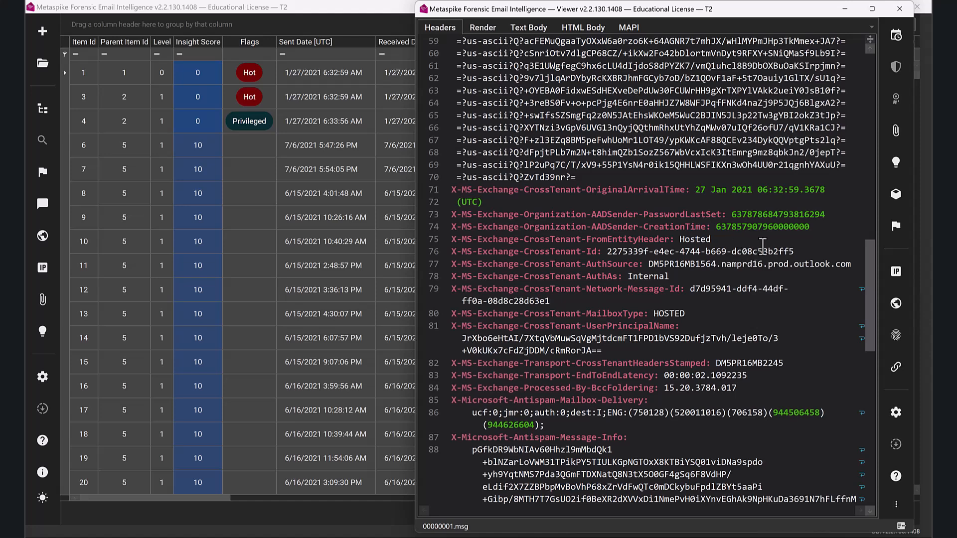
mouse_move(764, 231)
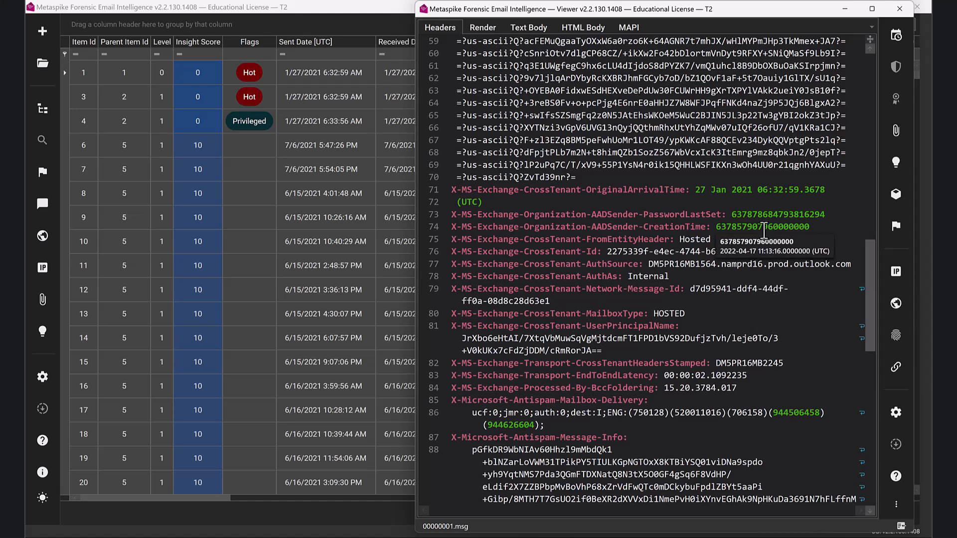
- Decode the AADSender-PasswordLastSet header timestamp in the FEI Decoder, review the decoding options and close the decoder
double_click(776, 213)
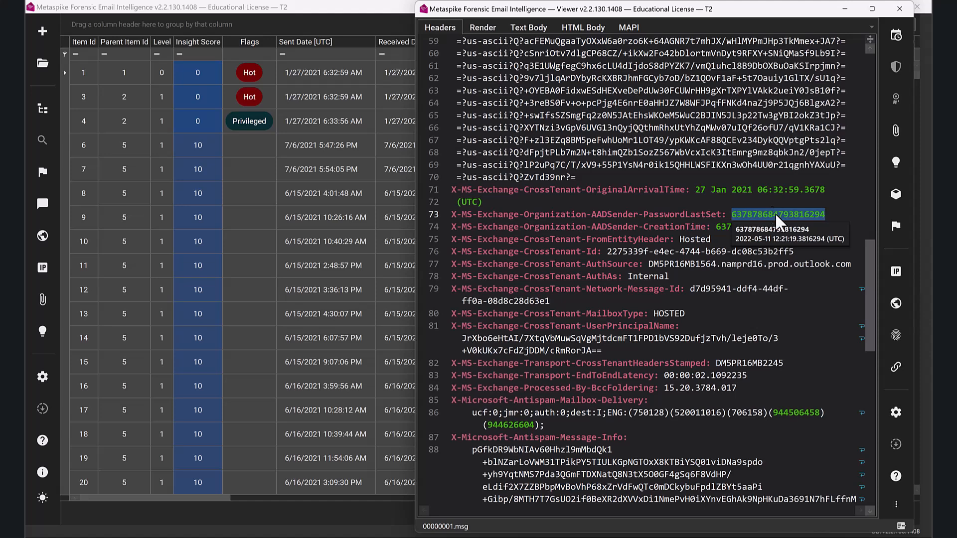
right_click(776, 213)
left_click(816, 253)
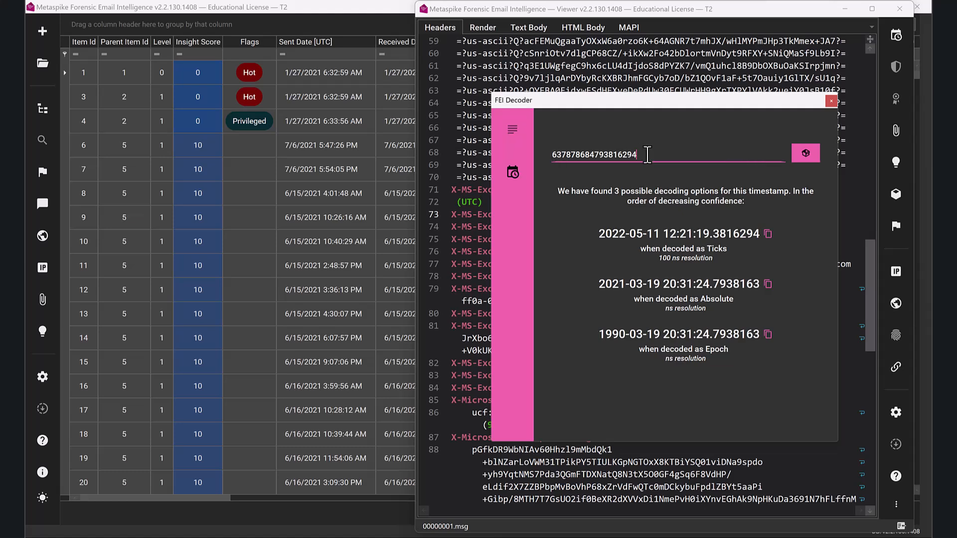
left_click_drag(642, 155, 529, 156)
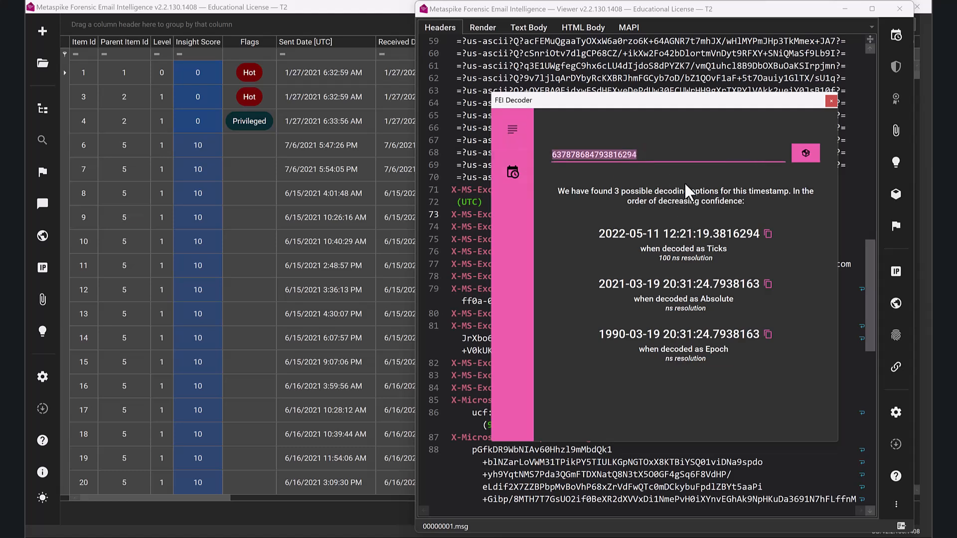
left_click(829, 101)
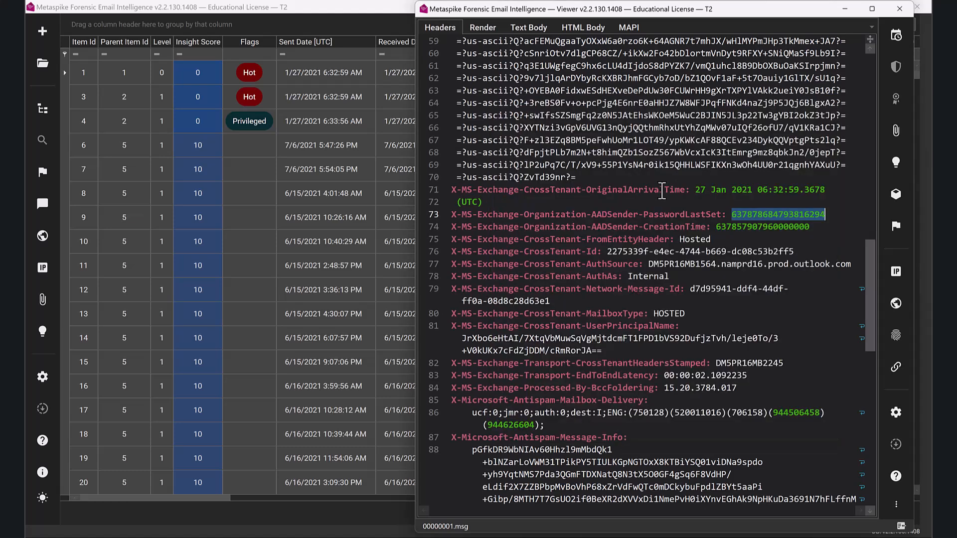